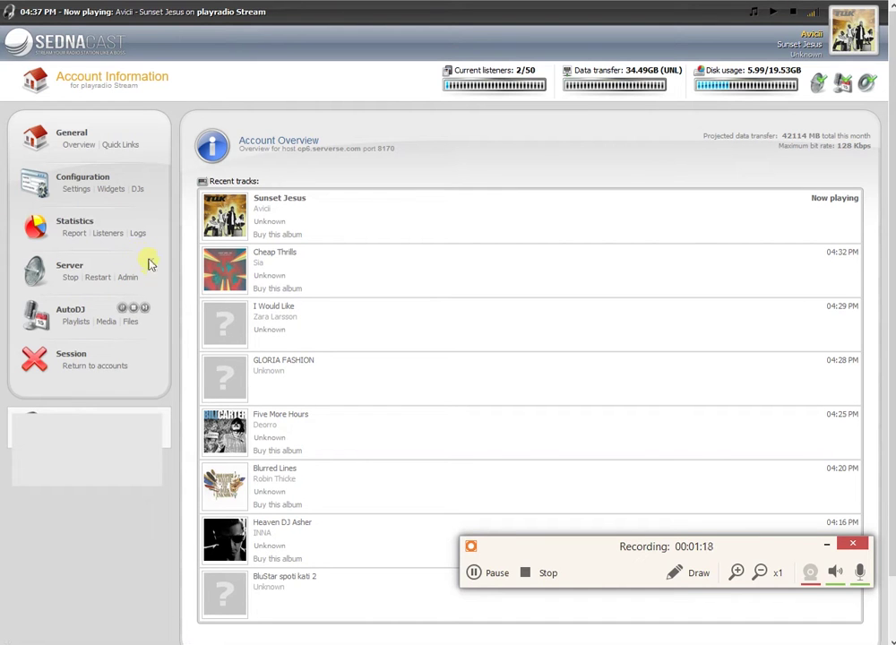
Copy the administrator password from the stream settings and bring up the Quick Links page.
{"action": "left_click", "coordinate": [79, 193]}
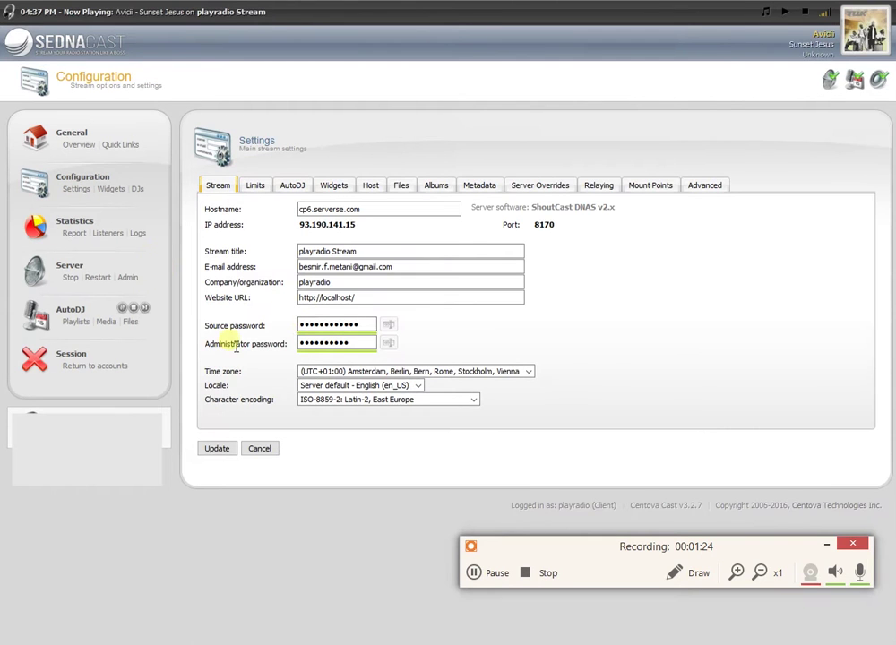
{"action": "left_click_drag", "start_coordinate": [199, 349], "coordinate": [295, 349]}
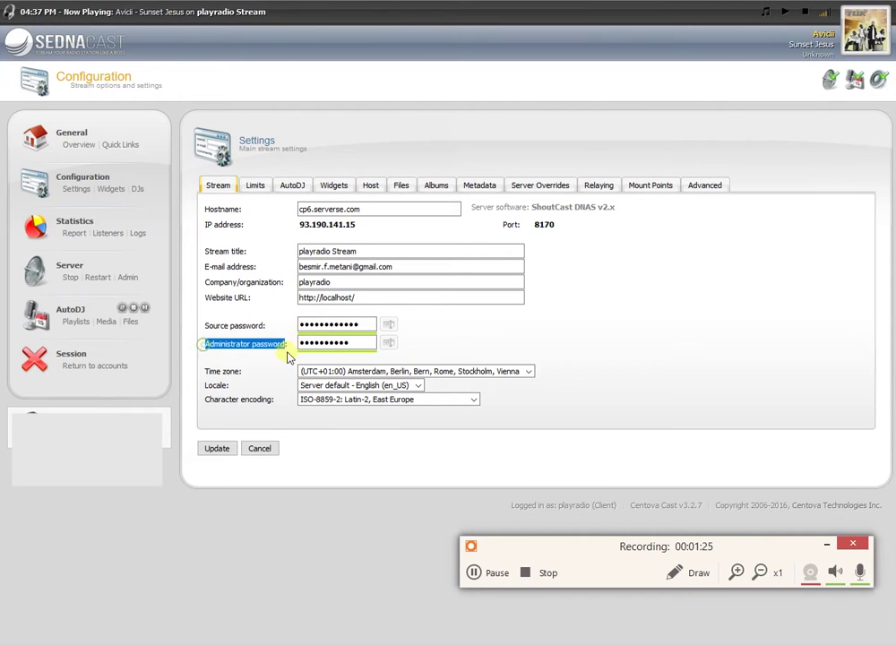
{"action": "left_click", "coordinate": [364, 348]}
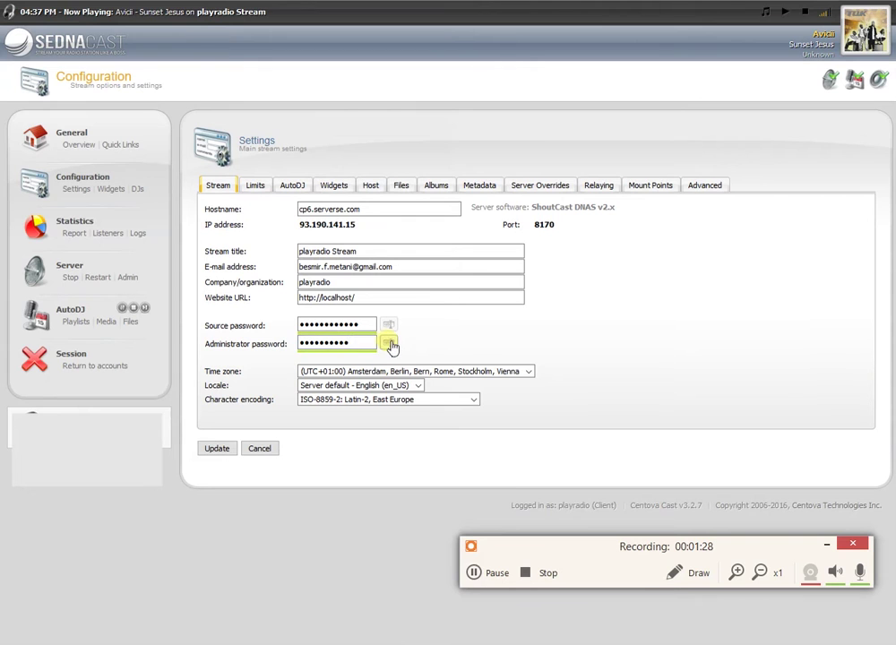
{"action": "left_click", "coordinate": [388, 345]}
{"action": "left_click", "coordinate": [385, 347]}
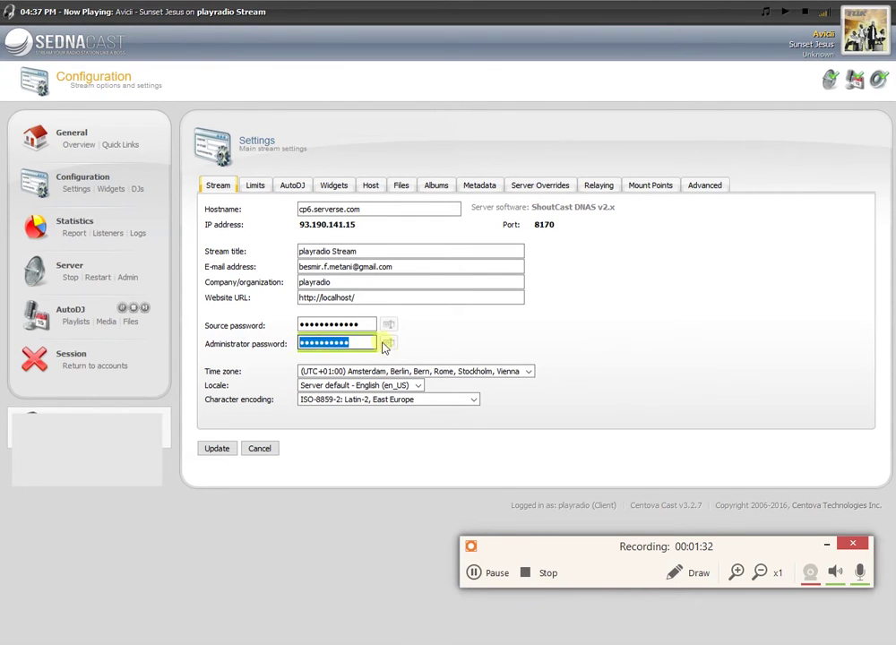
{"action": "left_click", "coordinate": [428, 342]}
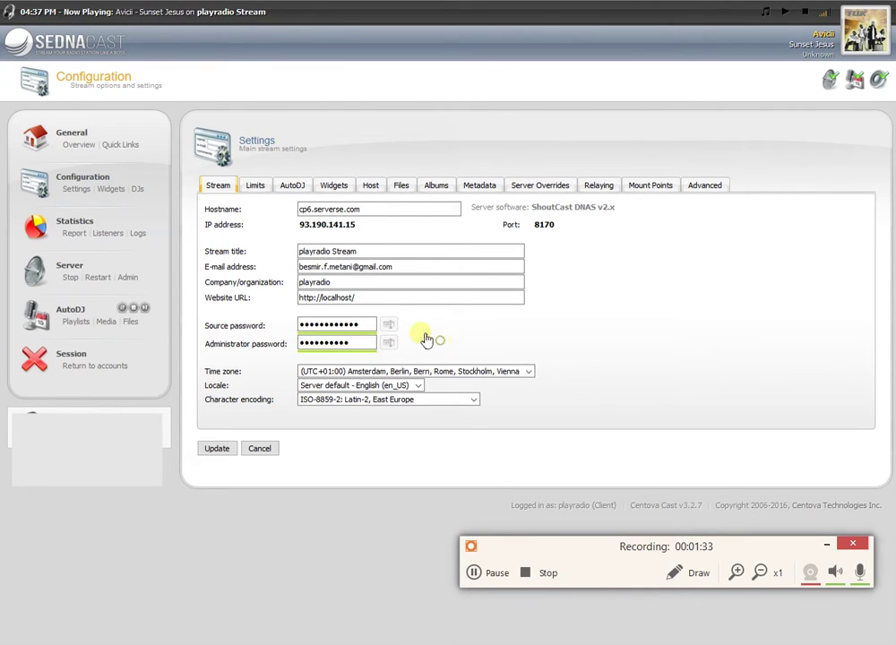
{"action": "left_click", "coordinate": [117, 144]}
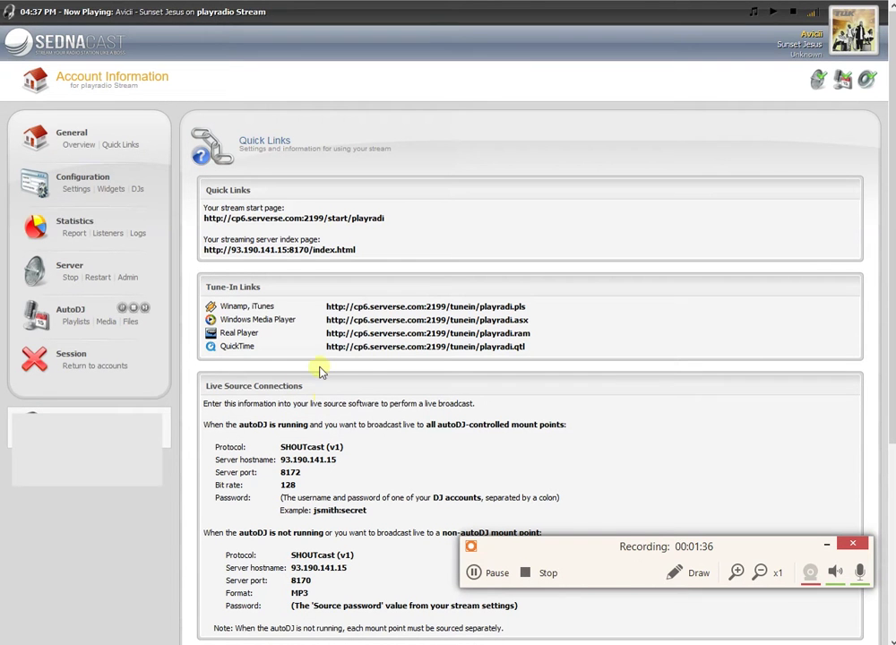
Follow the 'Your streaming server index page' link to the SHOUTcast stream status page.
{"action": "left_click", "coordinate": [277, 253]}
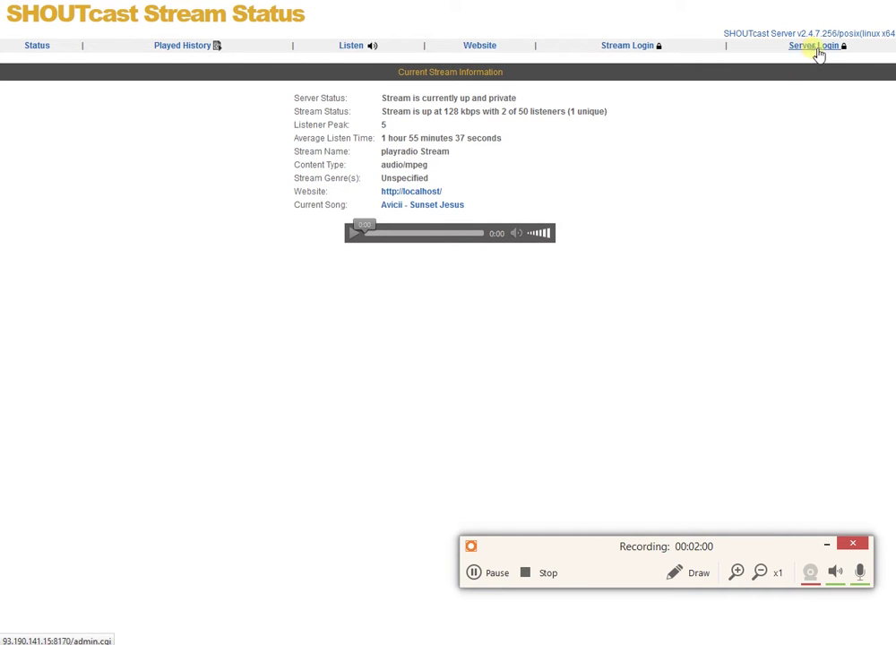
Log in to SHOUTcast Server as admin by pasting the copied administrator password.
{"action": "left_click", "coordinate": [818, 52]}
{"action": "type", "text": "adm"}
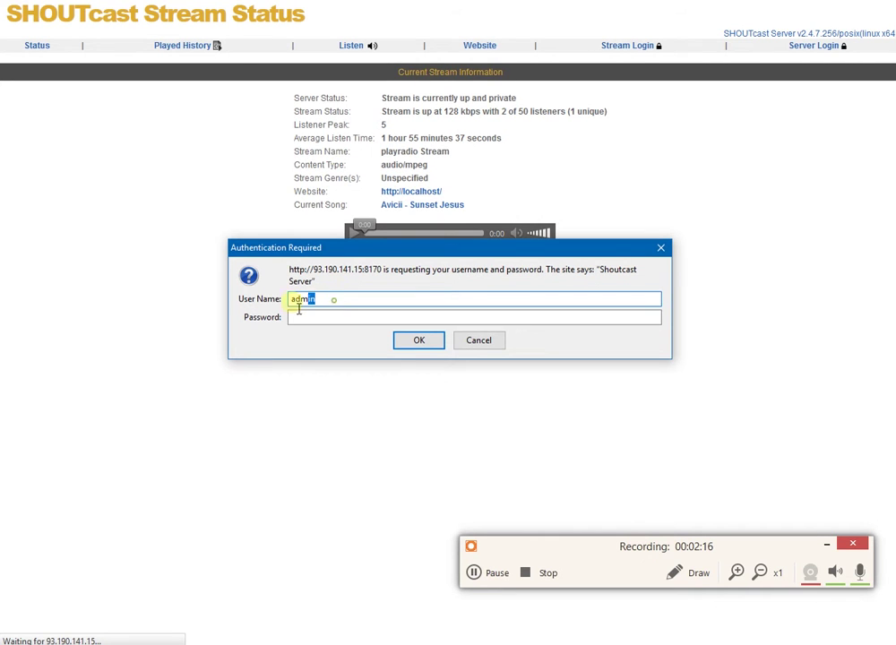
{"action": "left_click", "coordinate": [331, 316]}
{"action": "right_click", "coordinate": [334, 320]}
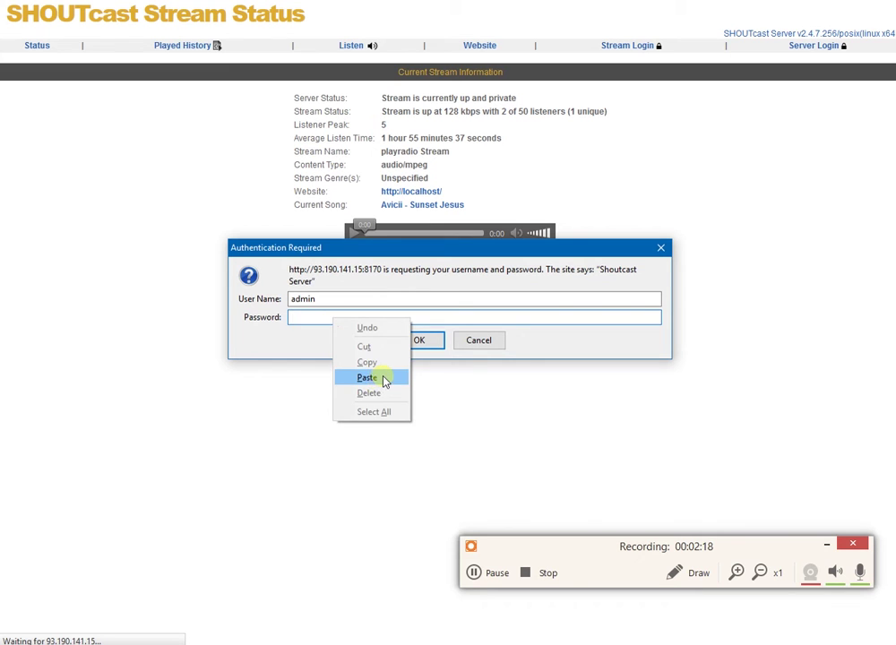
{"action": "left_click", "coordinate": [383, 380]}
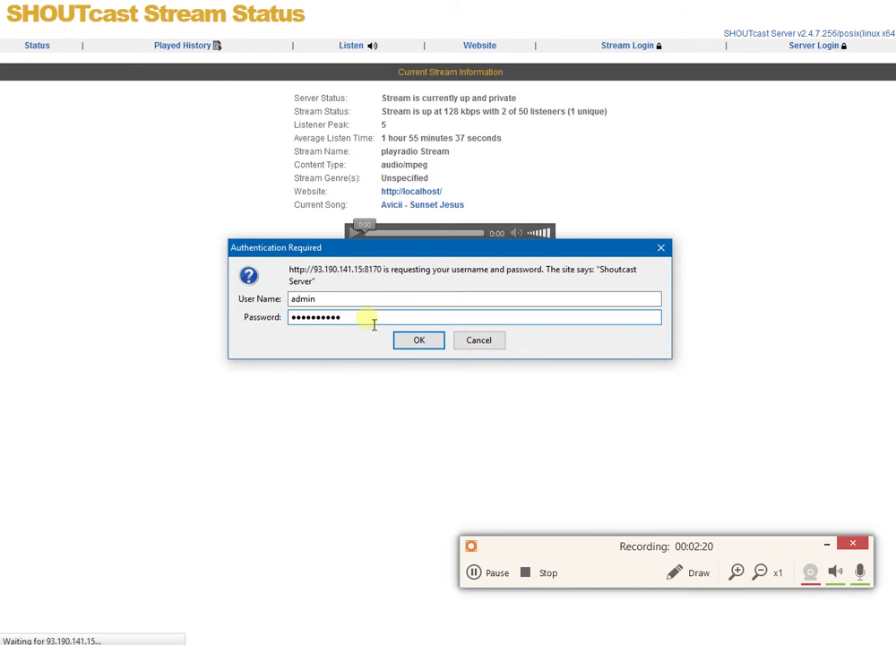
{"action": "left_click", "coordinate": [408, 345]}
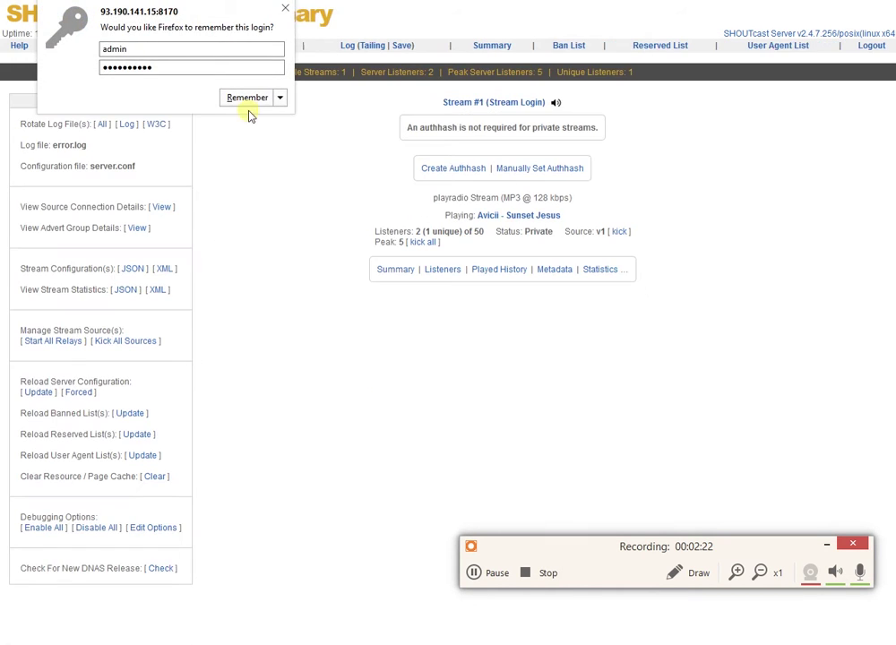
Have Firefox remember the SHOUTcast admin login.
{"action": "left_click", "coordinate": [247, 98]}
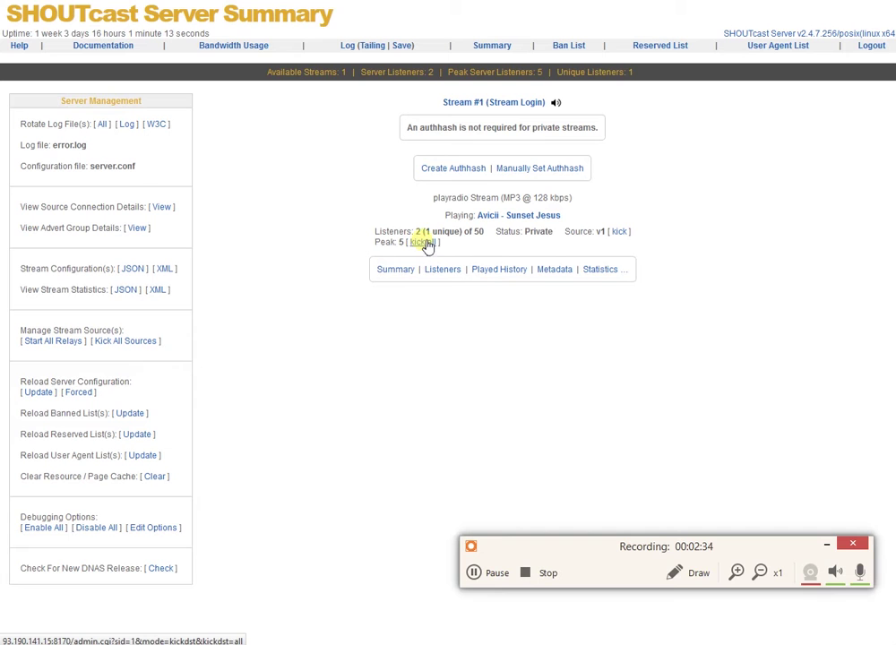
On the Ban List page, enter 185.33.33.131 and ban it as a single IP.
{"action": "left_click", "coordinate": [570, 46]}
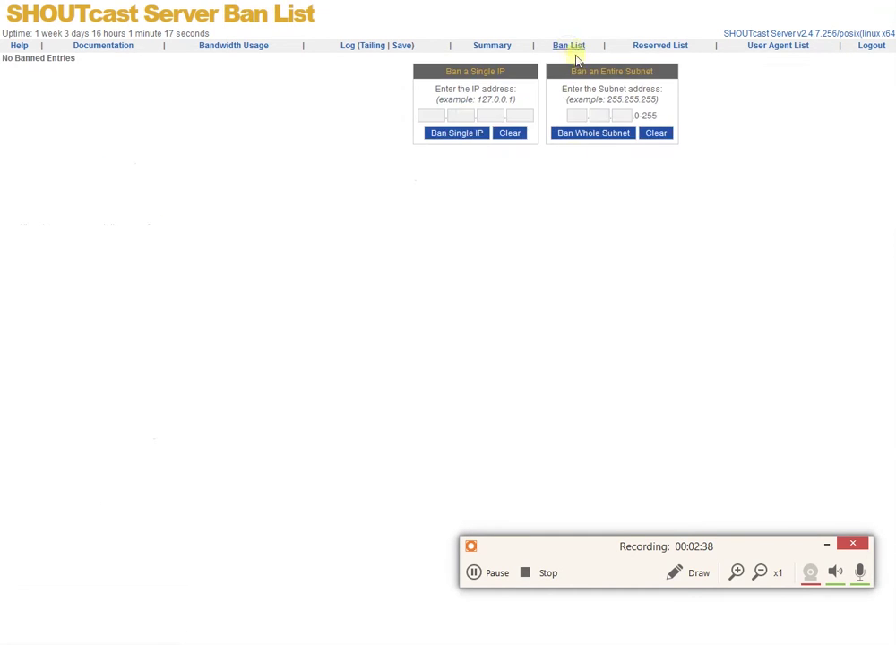
{"action": "left_click_drag", "start_coordinate": [441, 71], "coordinate": [666, 72]}
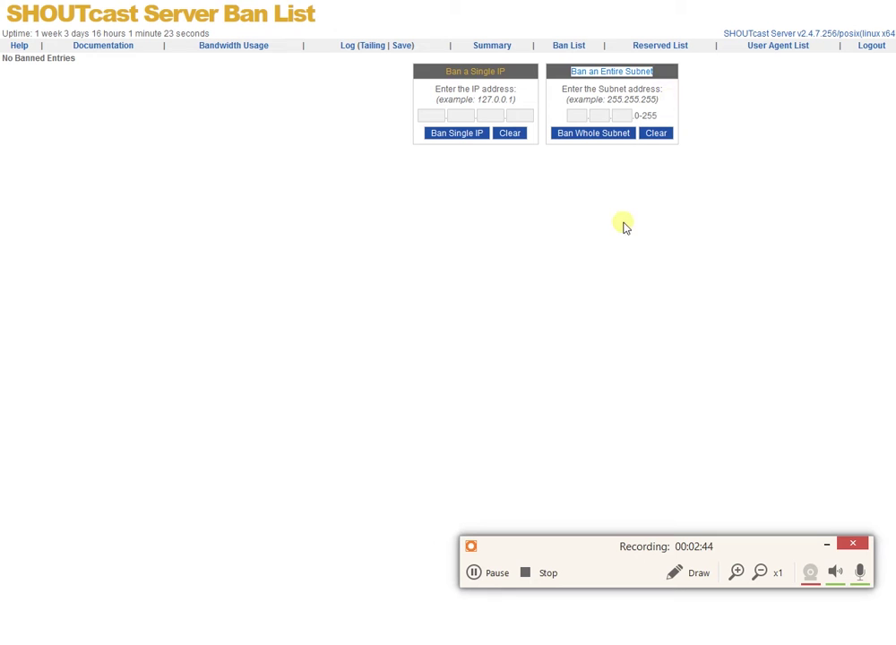
{"action": "left_click", "coordinate": [432, 115]}
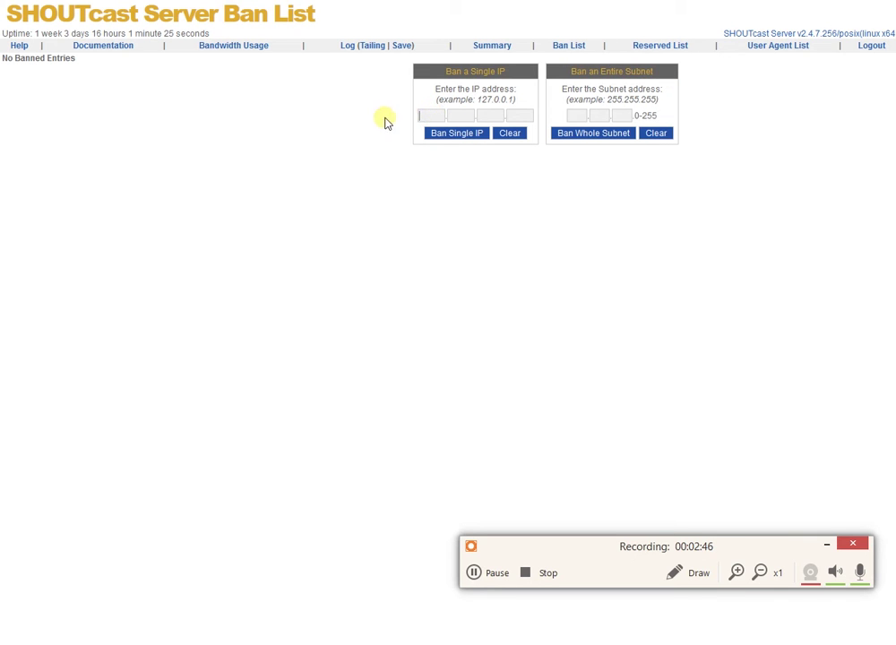
{"action": "type", "text": "19"}
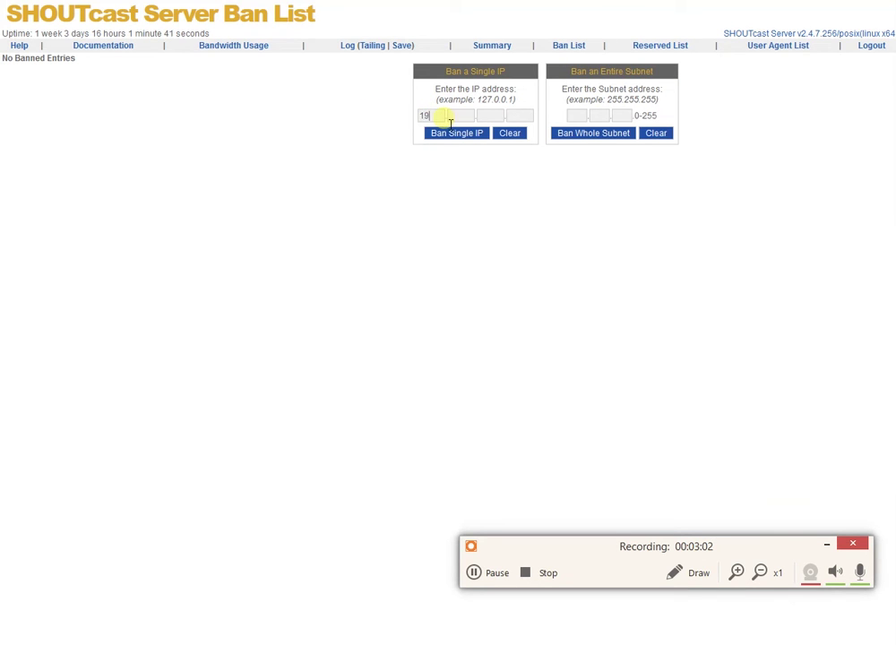
{"action": "key", "text": "BackSpace"}
{"action": "type", "text": "85"}
{"action": "key", "text": "Tab"}
{"action": "type", "text": "33"}
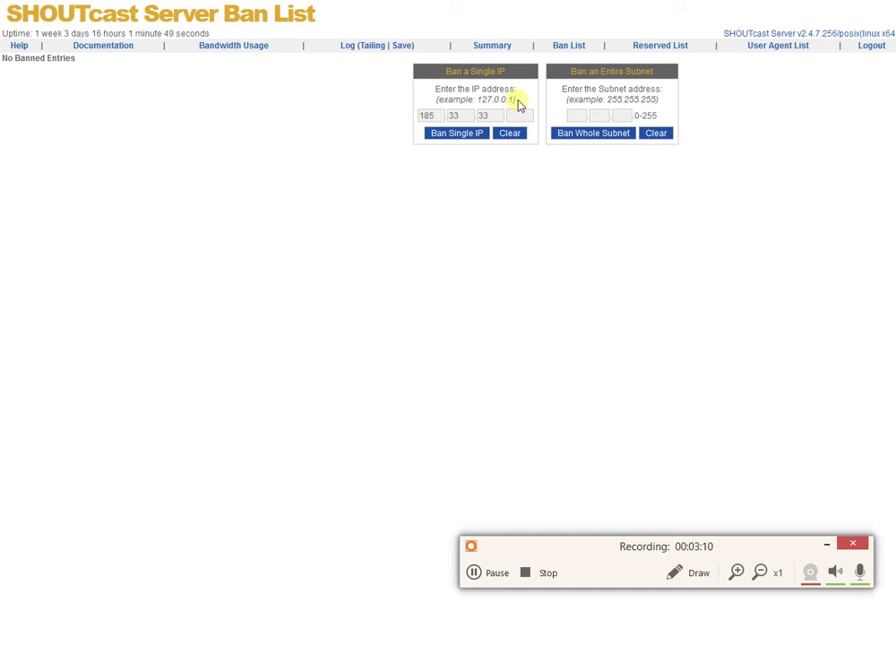
{"action": "key", "text": "Tab"}
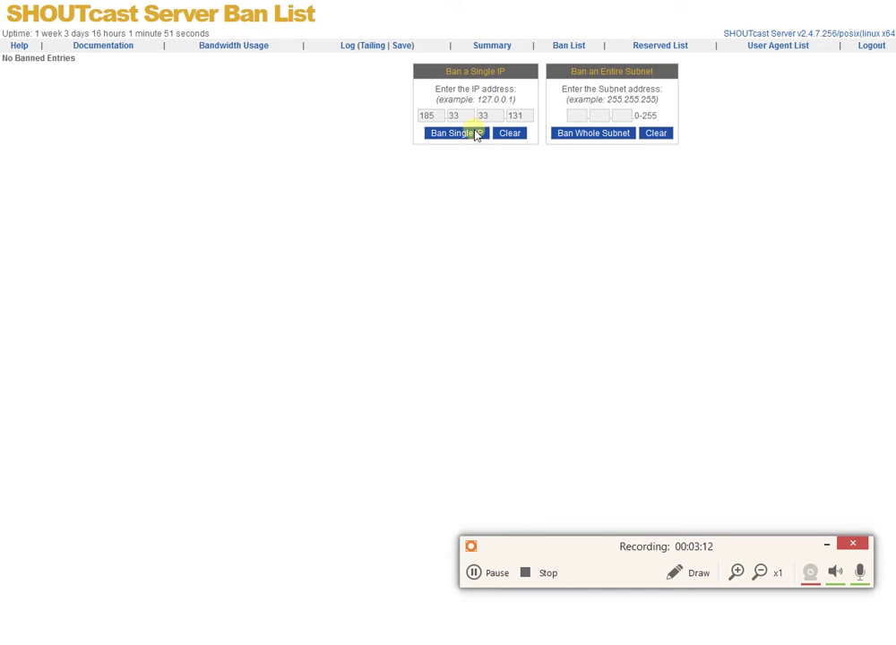
{"action": "left_click", "coordinate": [455, 134]}
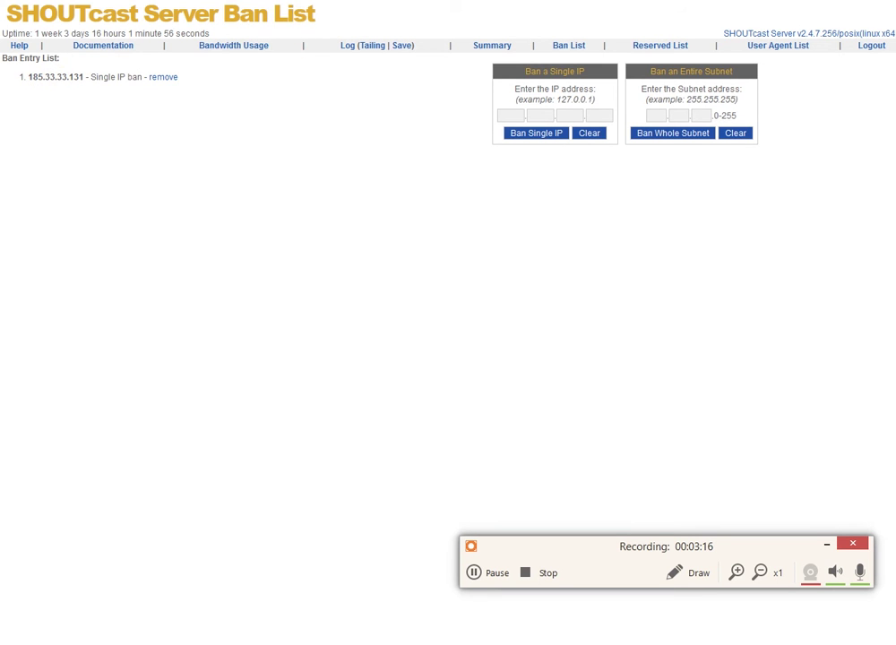
Return to Quick Links, open the playradio stream start page and start playback in the web player.
{"action": "key", "text": "alt+Left"}
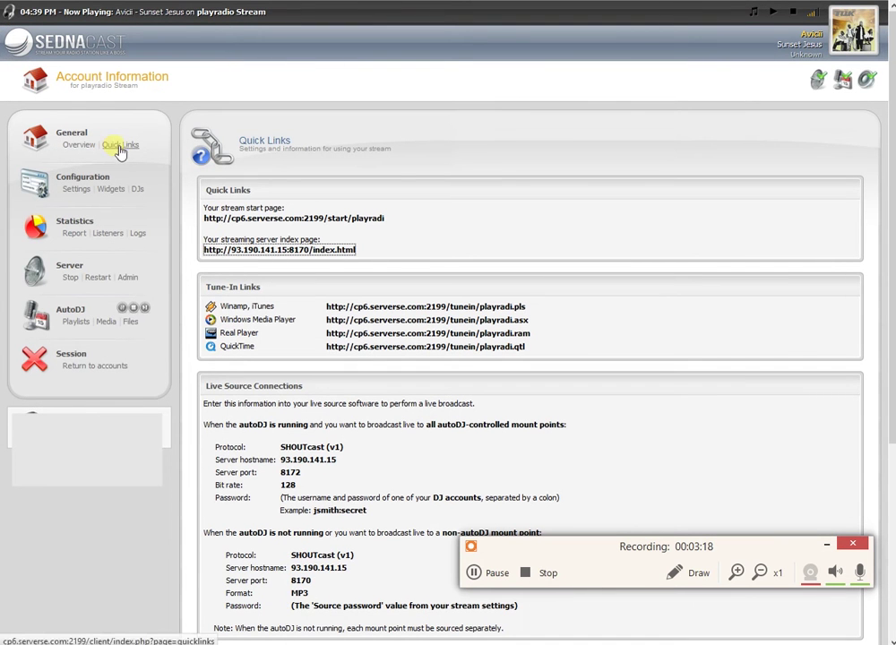
{"action": "left_click", "coordinate": [122, 148]}
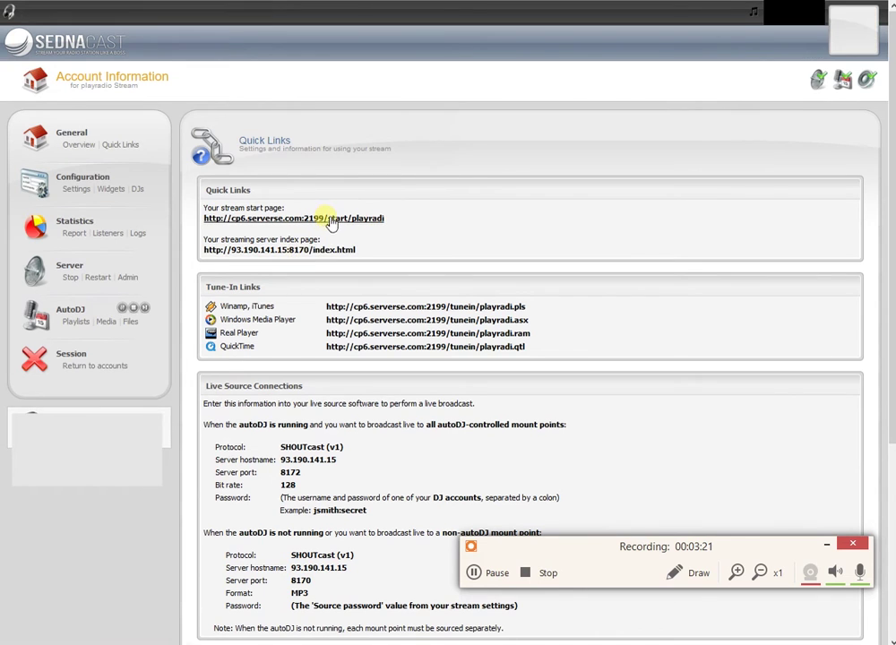
{"action": "left_click", "coordinate": [331, 218]}
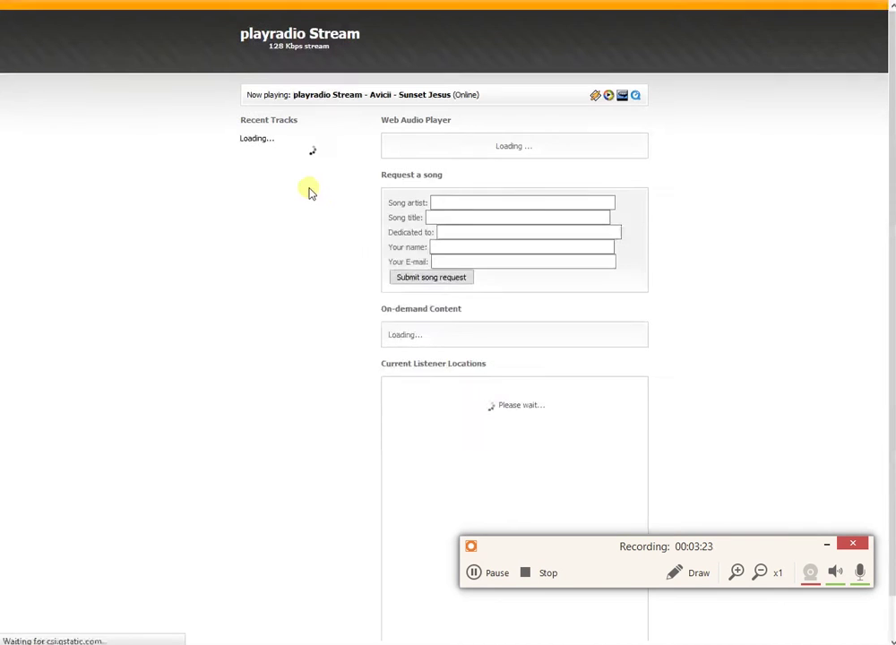
{"action": "left_click", "coordinate": [483, 177]}
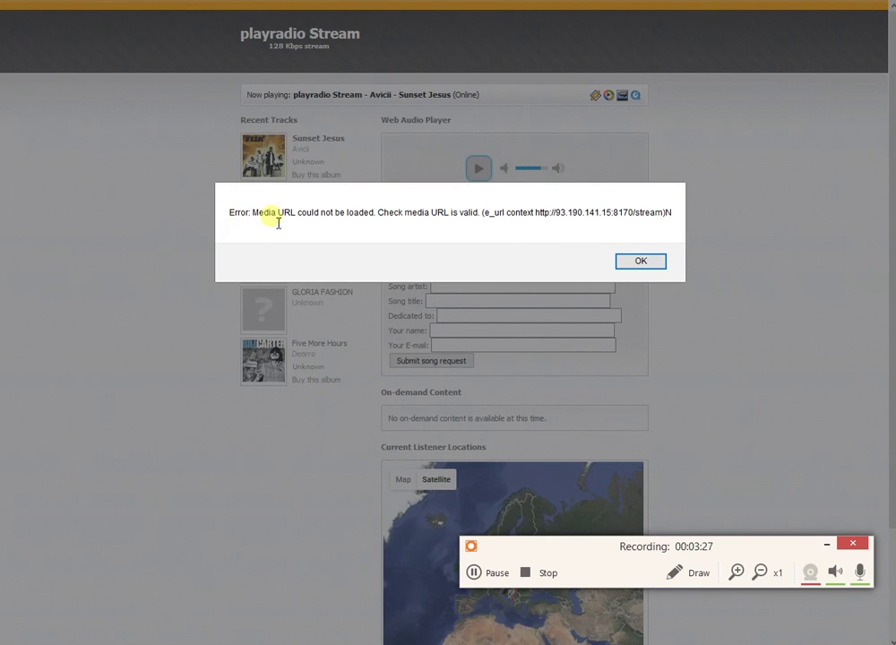
Read the media URL error message and dismiss it both times it appears.
{"action": "left_click_drag", "start_coordinate": [314, 218], "coordinate": [675, 220]}
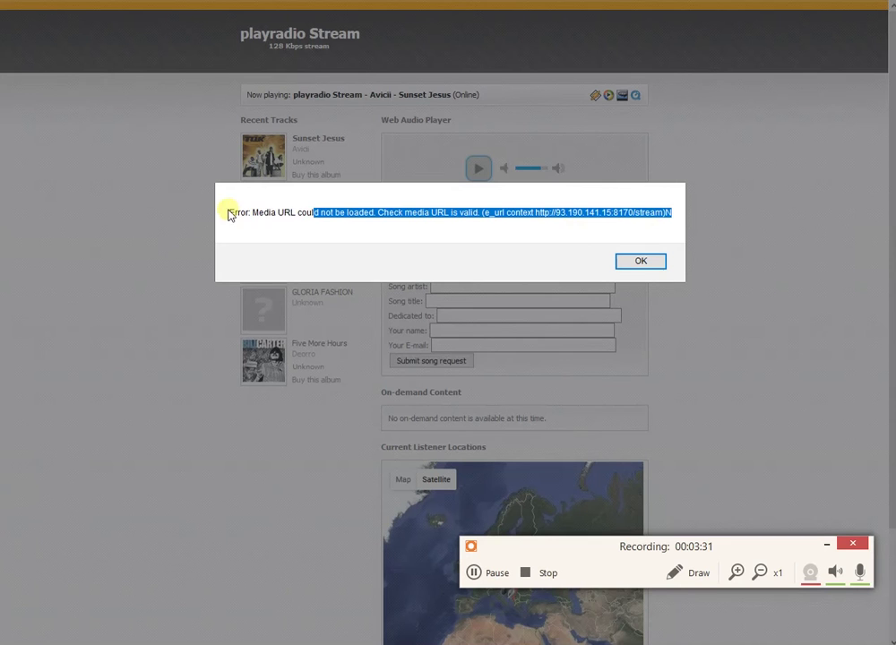
{"action": "mouse_move", "coordinate": [231, 215]}
{"action": "left_mouse_down"}
{"action": "mouse_move", "coordinate": [424, 220]}
{"action": "mouse_move", "coordinate": [694, 202]}
{"action": "left_mouse_up"}
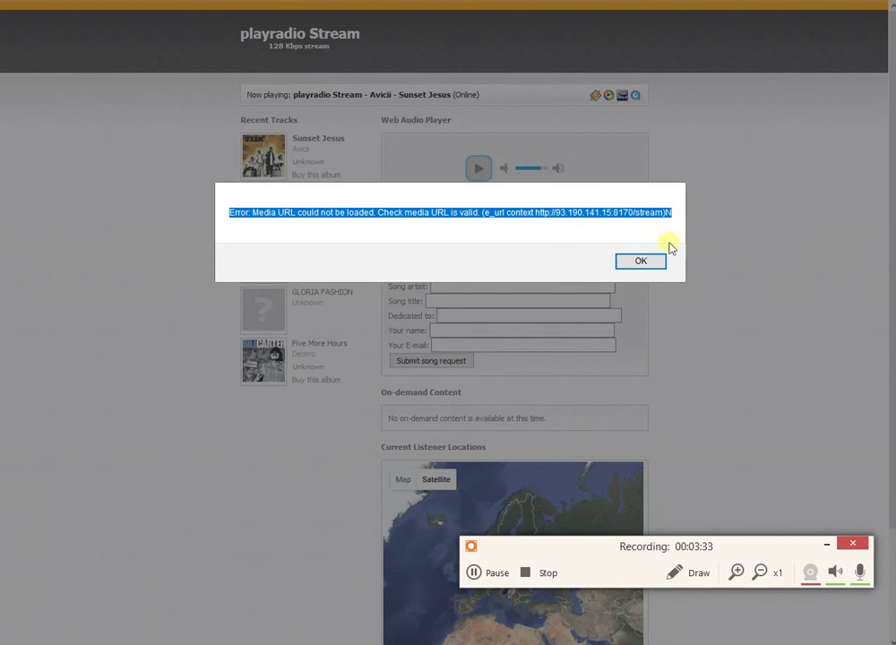
{"action": "left_click", "coordinate": [638, 263]}
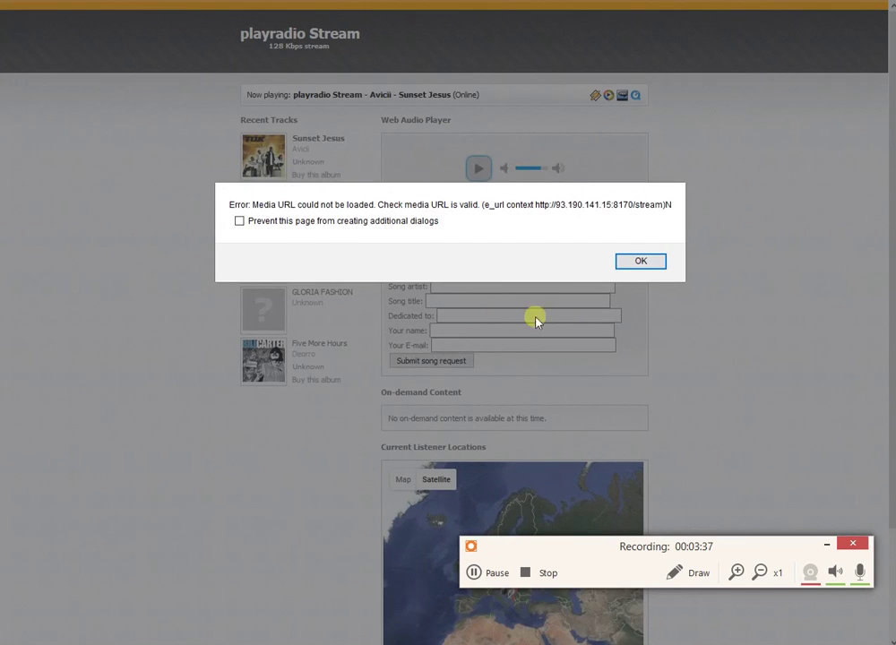
{"action": "left_click", "coordinate": [636, 265]}
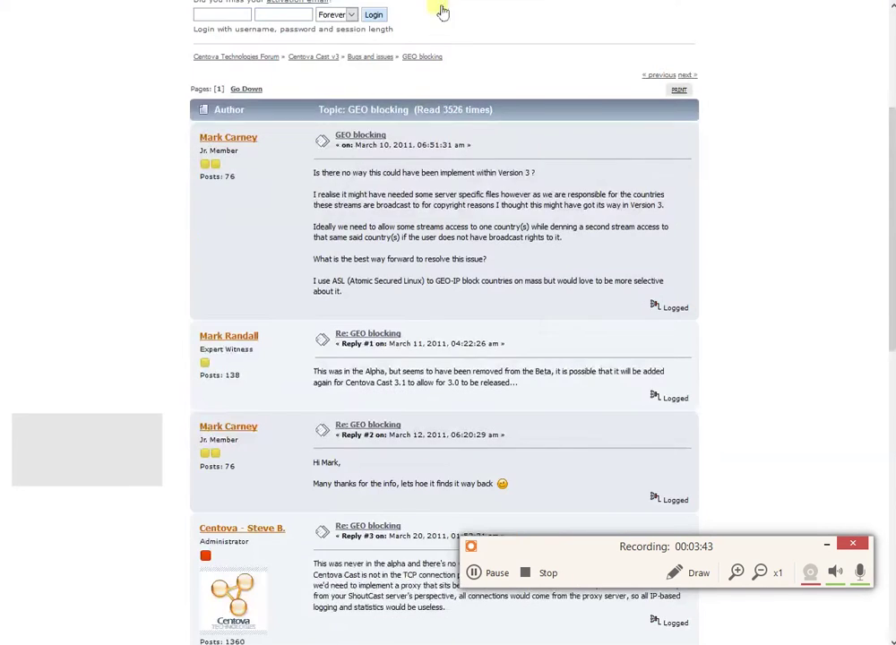
Read the administrator's reply about location blocking in the GEO blocking thread.
{"action": "scroll", "coordinate": [296, 195], "scroll_direction": "up", "scroll_amount": 3}
{"action": "scroll", "coordinate": [340, 196], "scroll_direction": "down", "scroll_amount": 6}
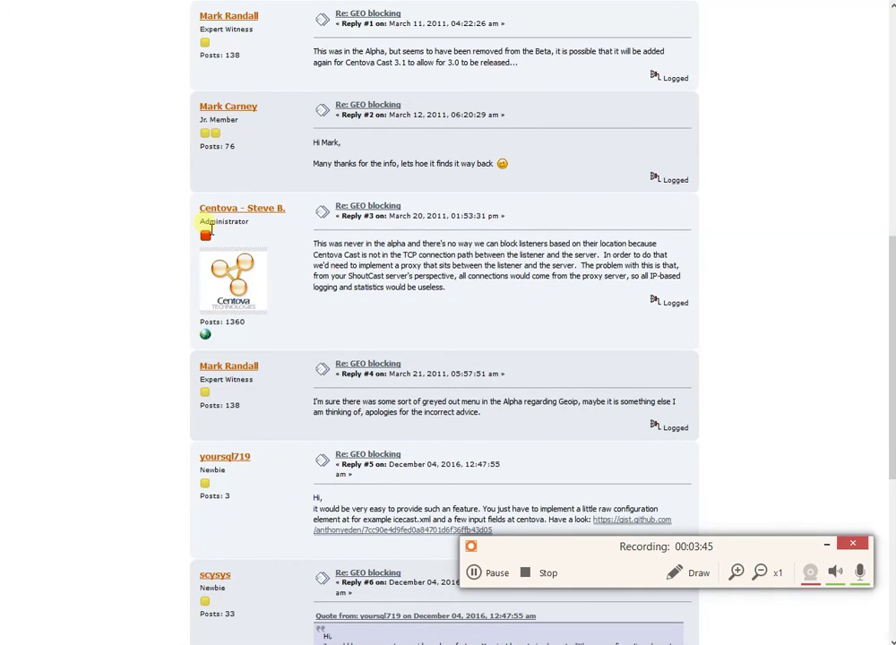
{"action": "mouse_move", "coordinate": [235, 239]}
{"action": "left_mouse_down"}
{"action": "mouse_move", "coordinate": [515, 267]}
{"action": "mouse_move", "coordinate": [475, 296]}
{"action": "left_mouse_up"}
{"action": "left_click", "coordinate": [318, 257]}
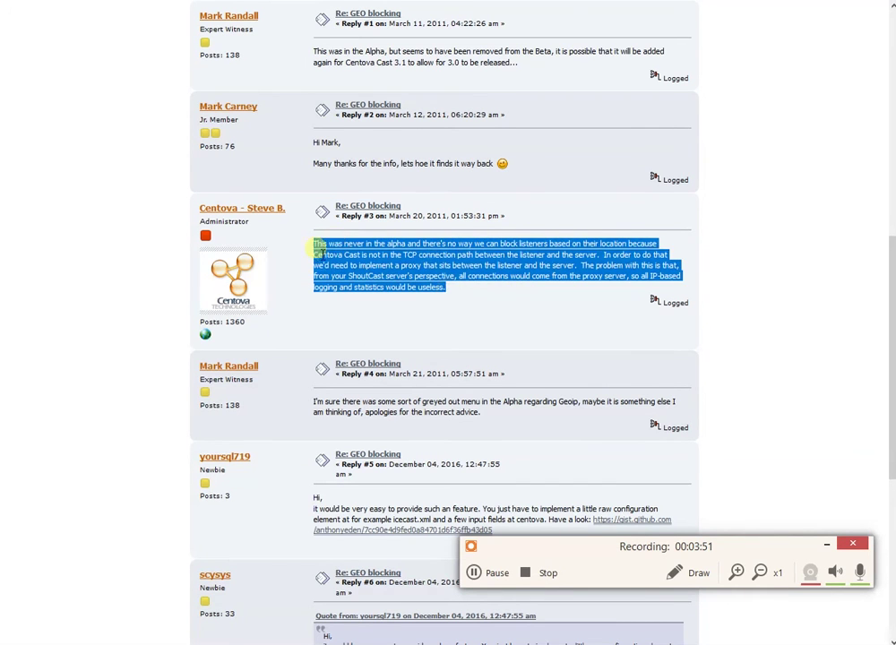
{"action": "mouse_move", "coordinate": [319, 242]}
{"action": "left_mouse_down"}
{"action": "mouse_move", "coordinate": [395, 251]}
{"action": "mouse_move", "coordinate": [427, 267]}
{"action": "left_mouse_up"}
{"action": "scroll", "coordinate": [427, 269], "scroll_direction": "down", "scroll_amount": 5}
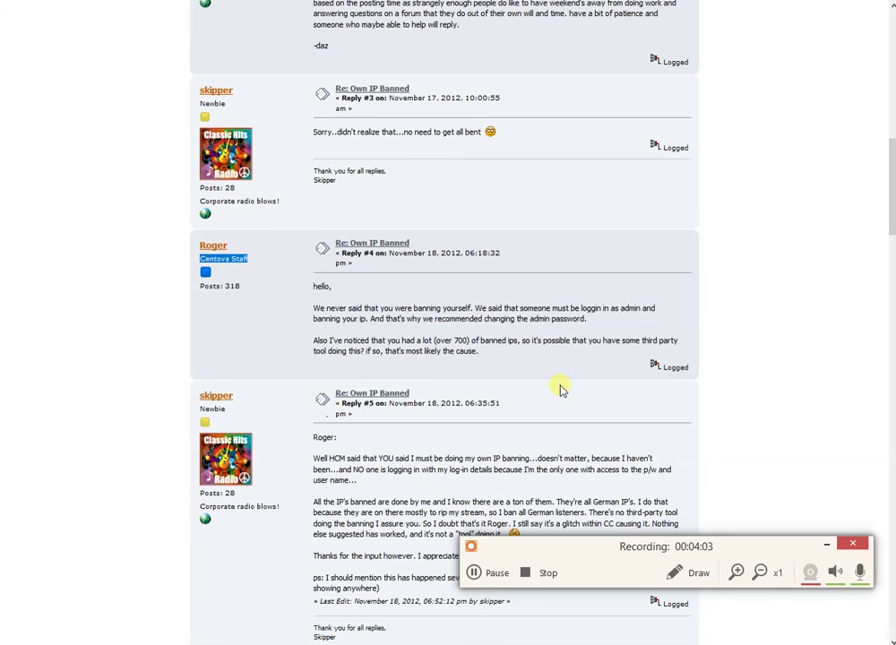
Read the staff reply about many banned IPs, then return to the SHOUTcast Ban List.
{"action": "mouse_move", "coordinate": [553, 375]}
{"action": "left_mouse_down"}
{"action": "mouse_move", "coordinate": [334, 303]}
{"action": "mouse_move", "coordinate": [358, 311]}
{"action": "left_mouse_up"}
{"action": "left_click", "coordinate": [514, 344]}
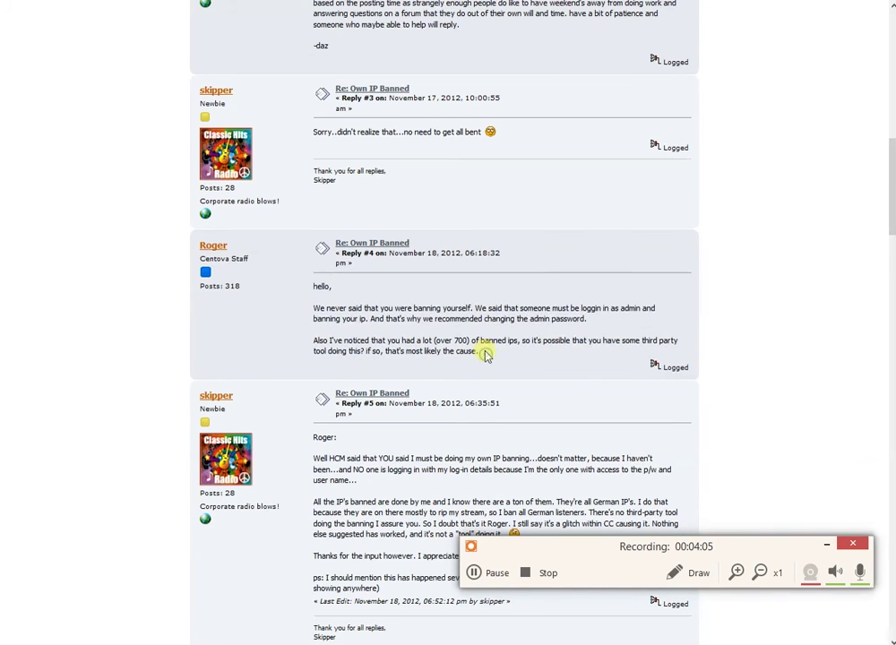
{"action": "scroll", "coordinate": [502, 333], "scroll_direction": "up", "scroll_amount": 3}
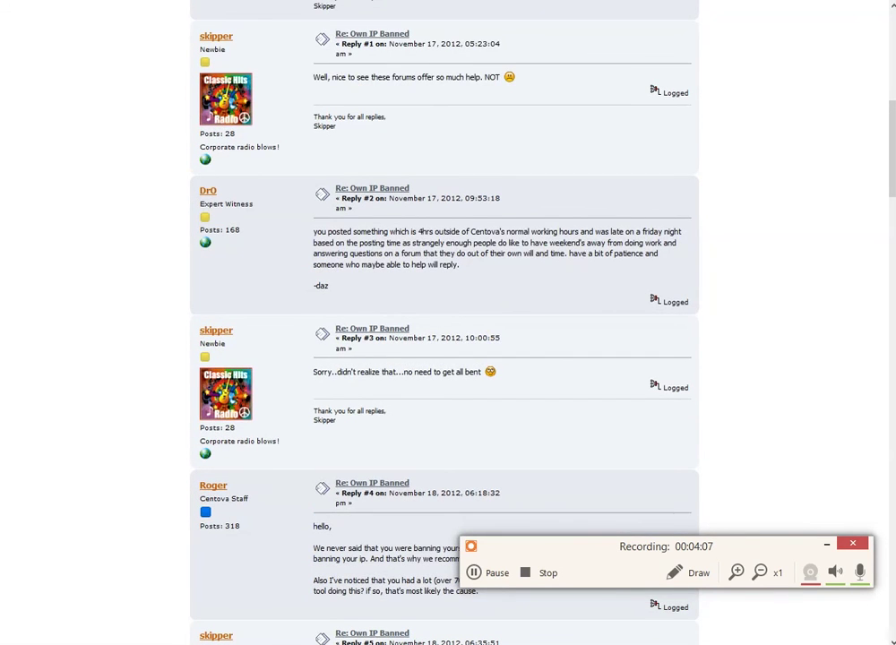
{"action": "key", "text": "ctrl+Tab"}
{"action": "left_click_drag", "start_coordinate": [127, 77], "coordinate": [132, 77]}
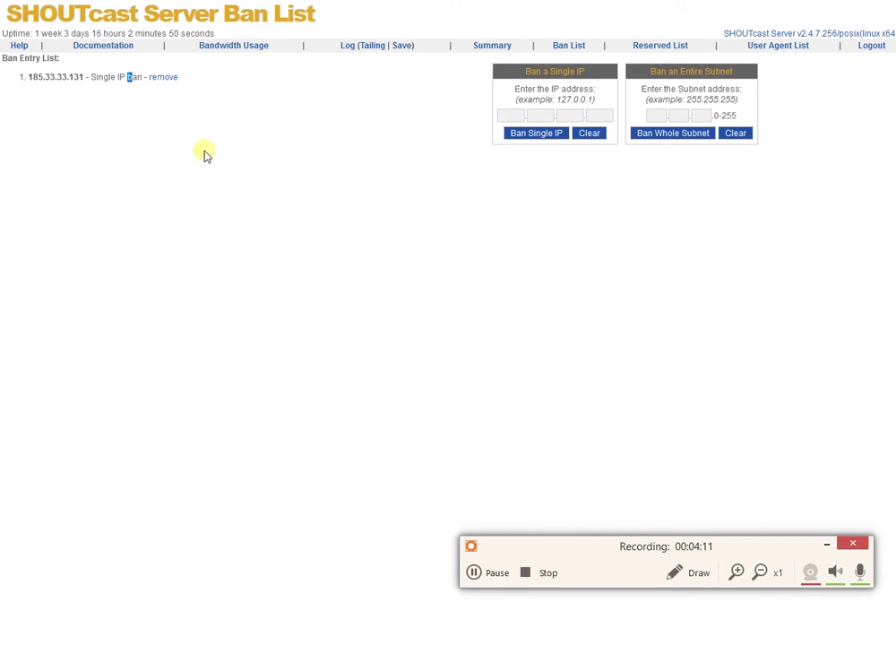
{"action": "left_click", "coordinate": [208, 198]}
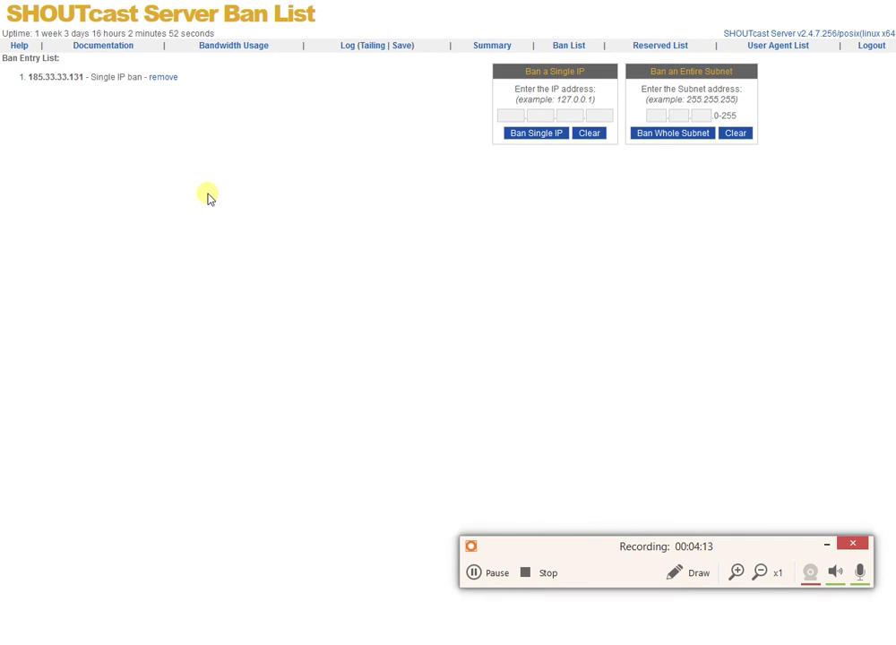